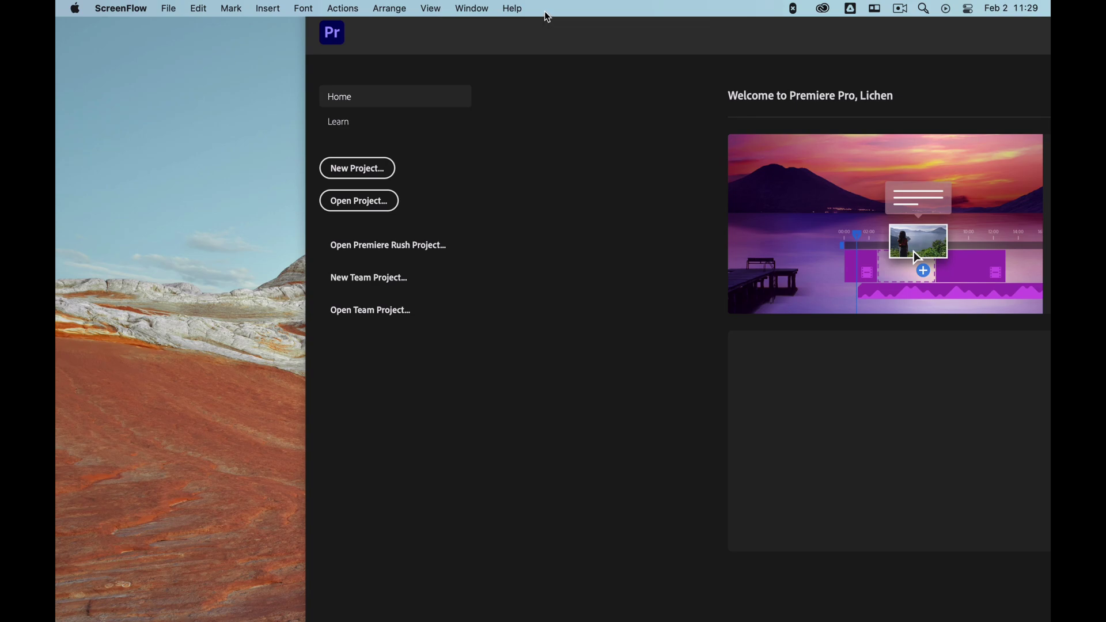
- Bring the oversized Premiere Pro Home window to the front as the active application
click(548, 17)
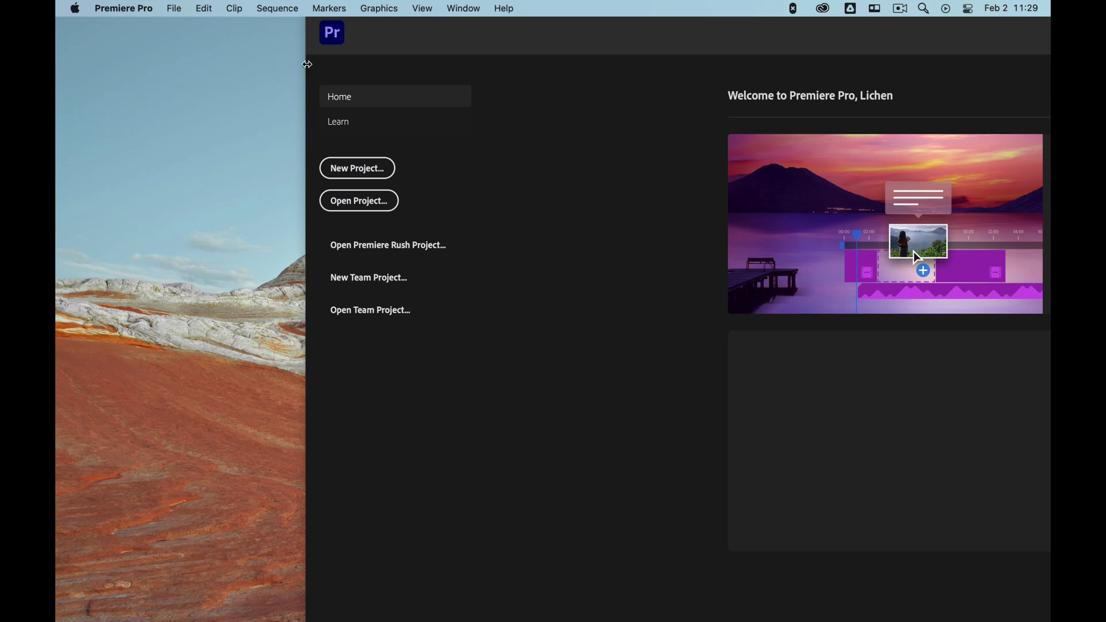
- Shrink the Home window from its left edge and lower it so the title bar shows
drag(307, 64, 56, 55)
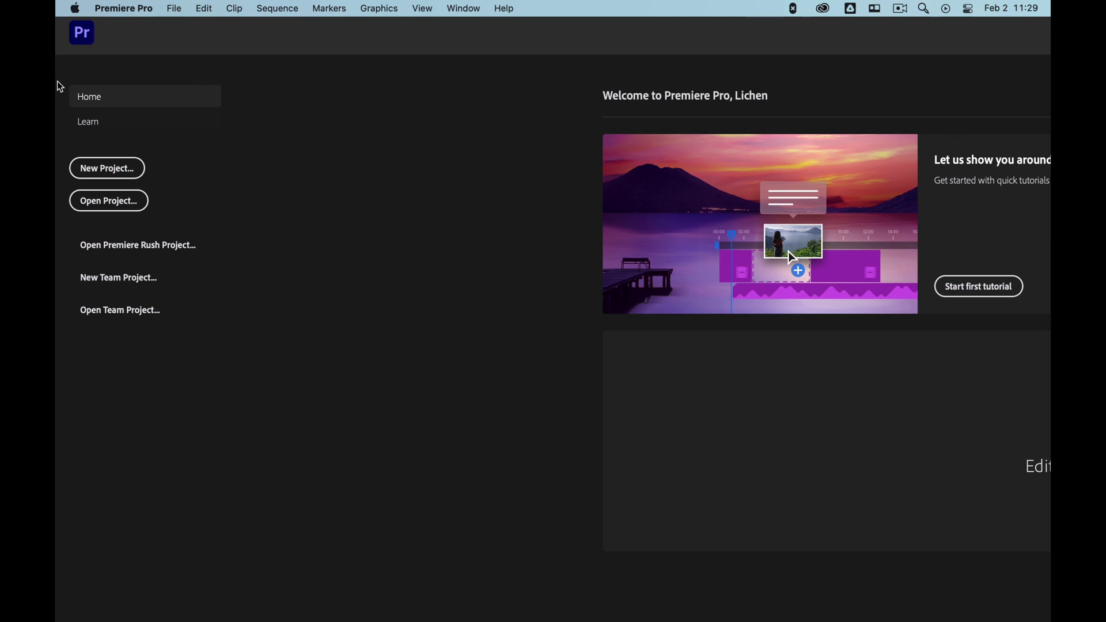
drag(55, 68, 203, 94)
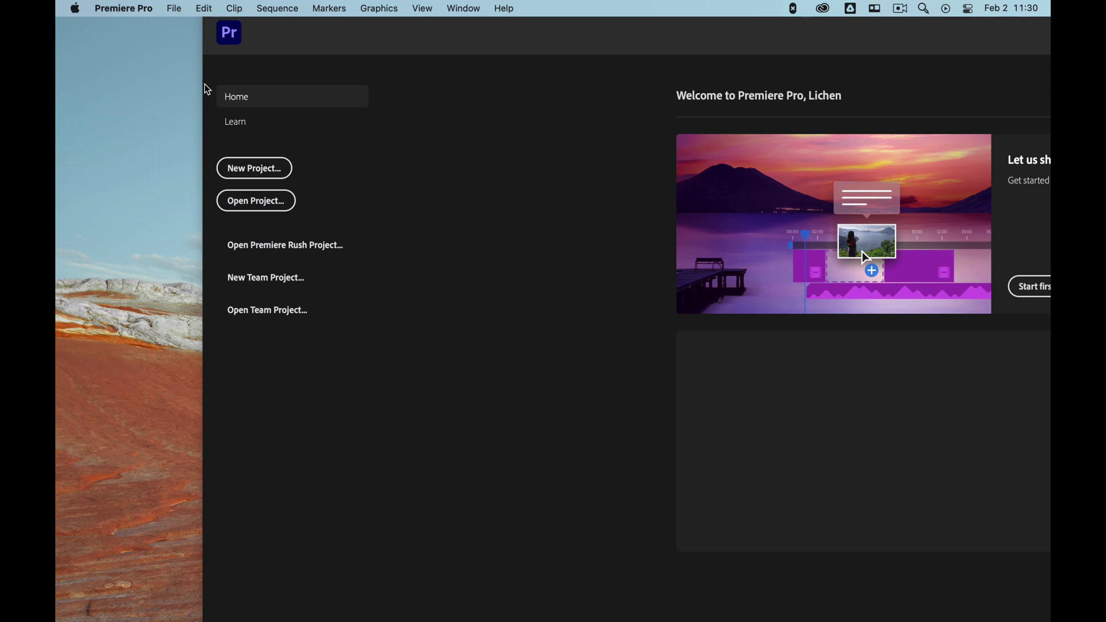
mouse_move(203, 124)
mouse_down()
mouse_move(208, 74)
mouse_move(210, 165)
mouse_move(195, 141)
mouse_up()
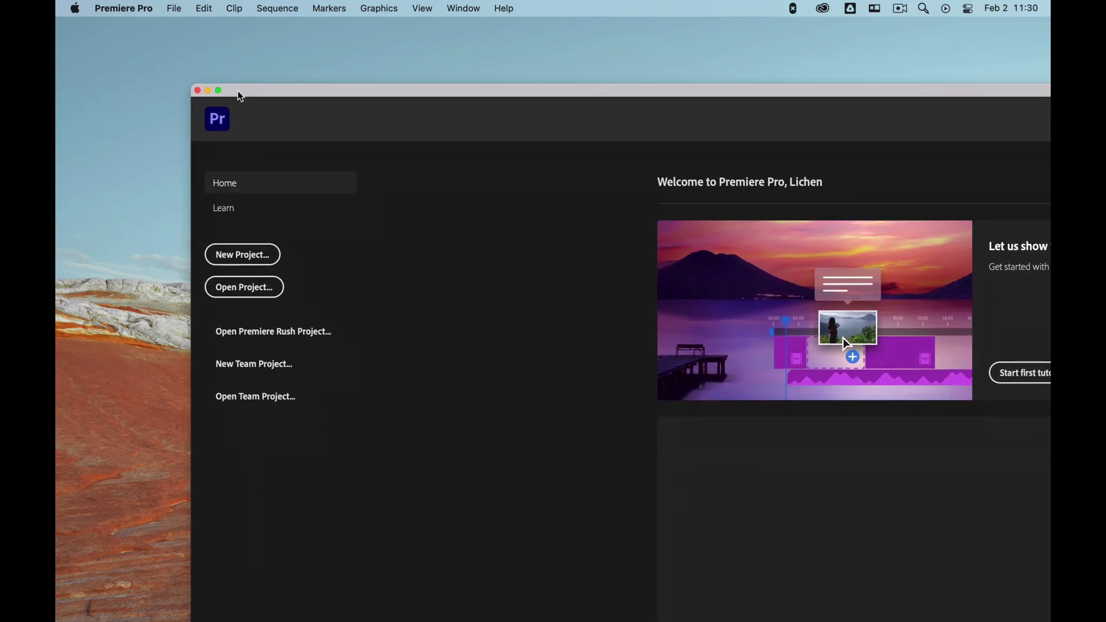
- Zoom the Home window to fill the screen, restore it smaller, then zoom it again
double_click(237, 93)
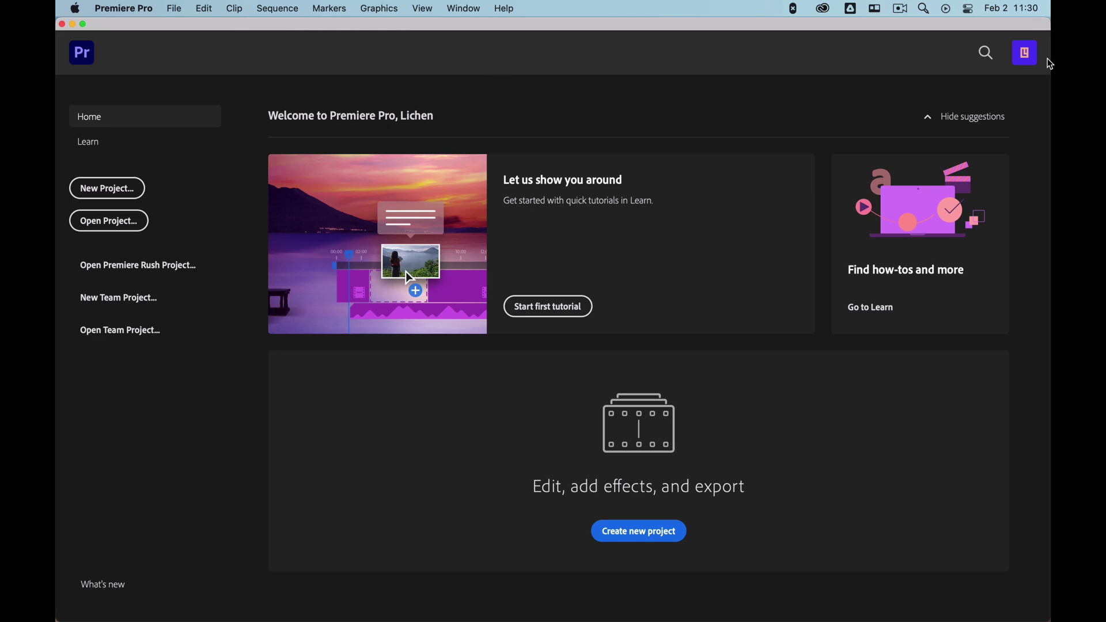
click(84, 25)
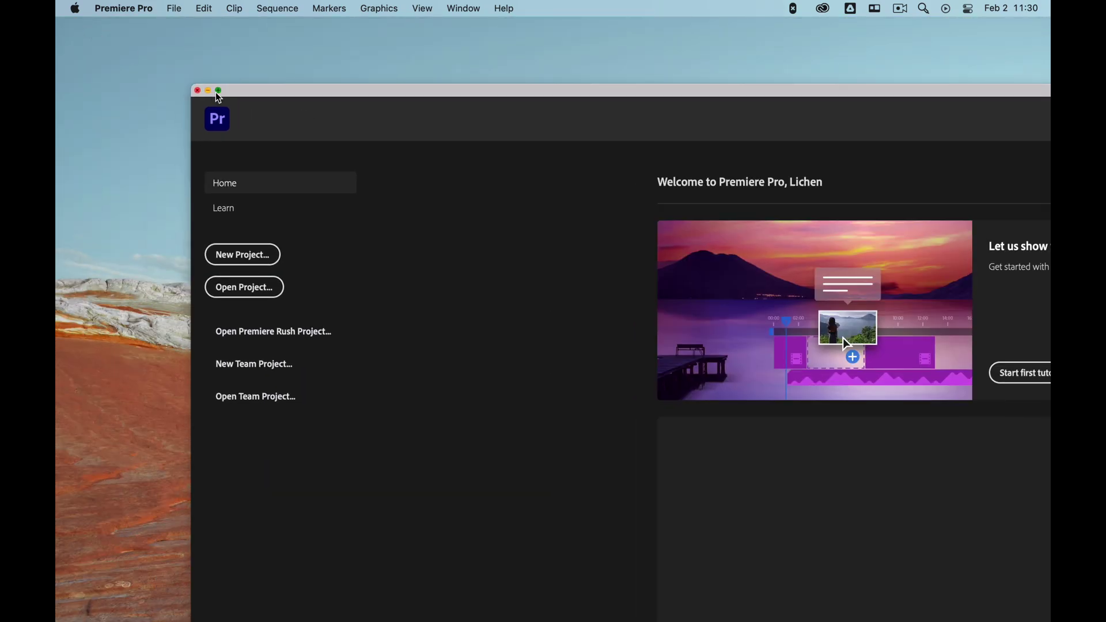
click(218, 91)
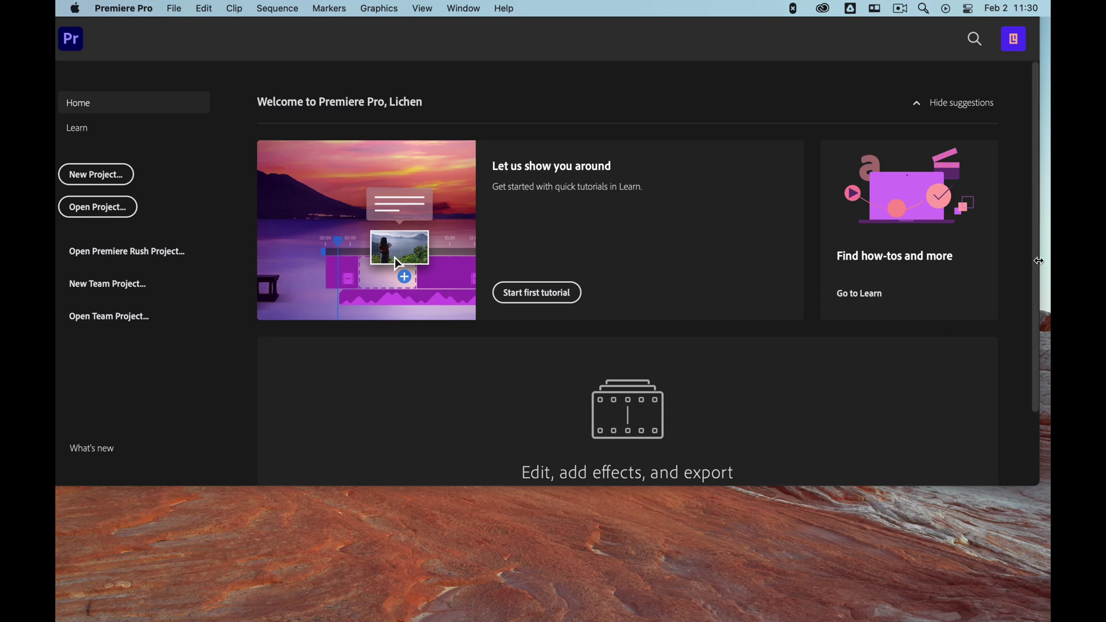
- Adjust the Home window's right and bottom edges until it fits the display
scroll(1006, 420, down, 3)
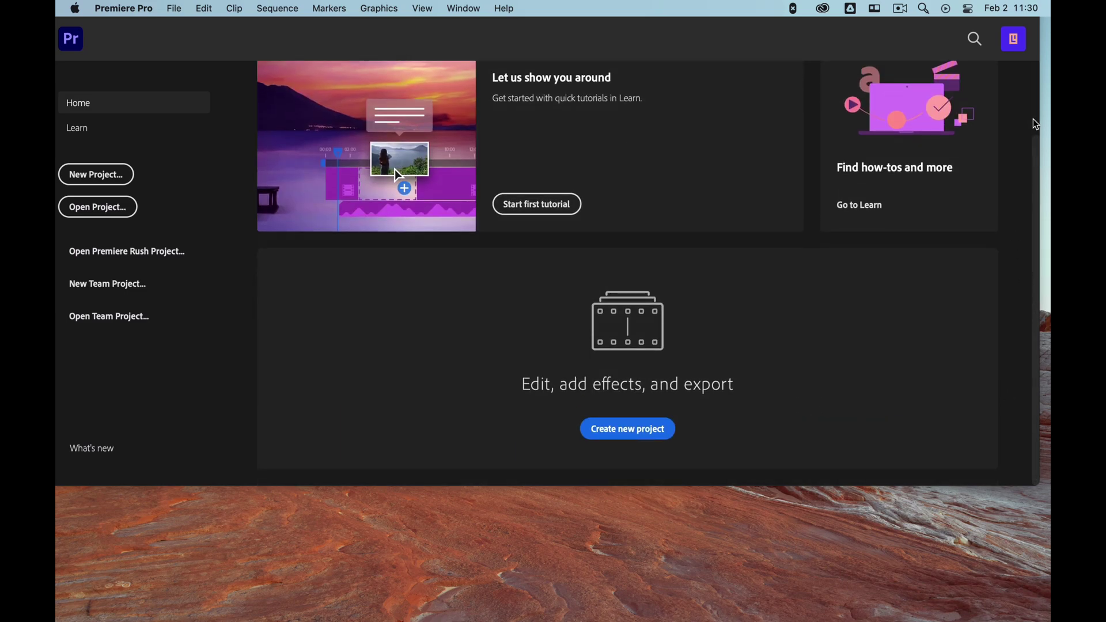
scroll(1037, 86, up, 3)
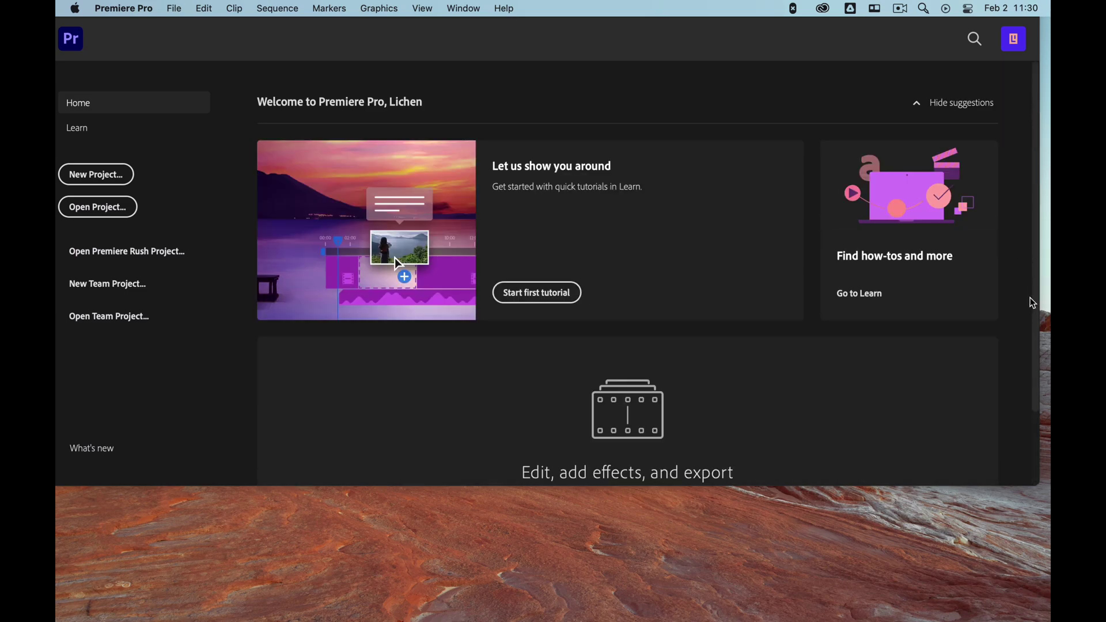
drag(1040, 449, 994, 444)
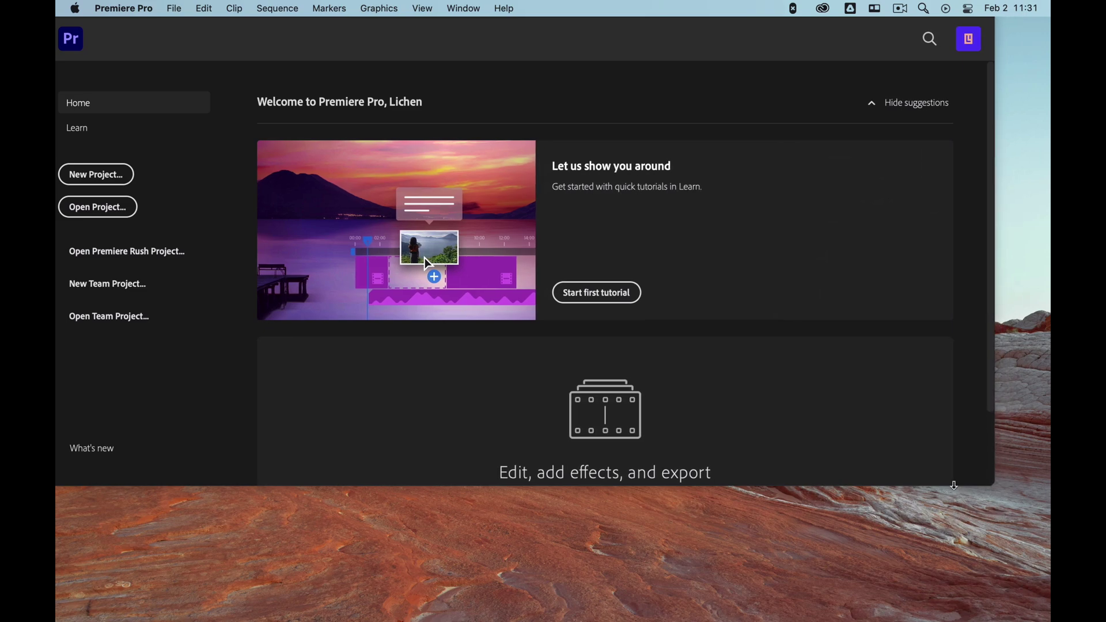
drag(955, 486, 778, 565)
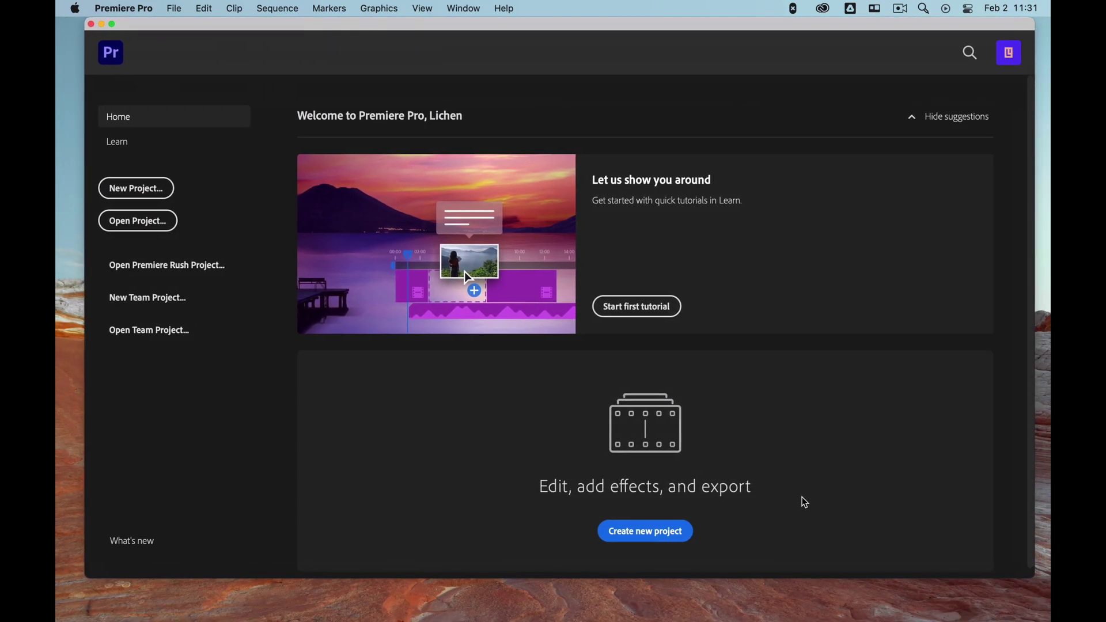
- Reveal the desktop with F11, then bring the Home window back with F11
key(F11)
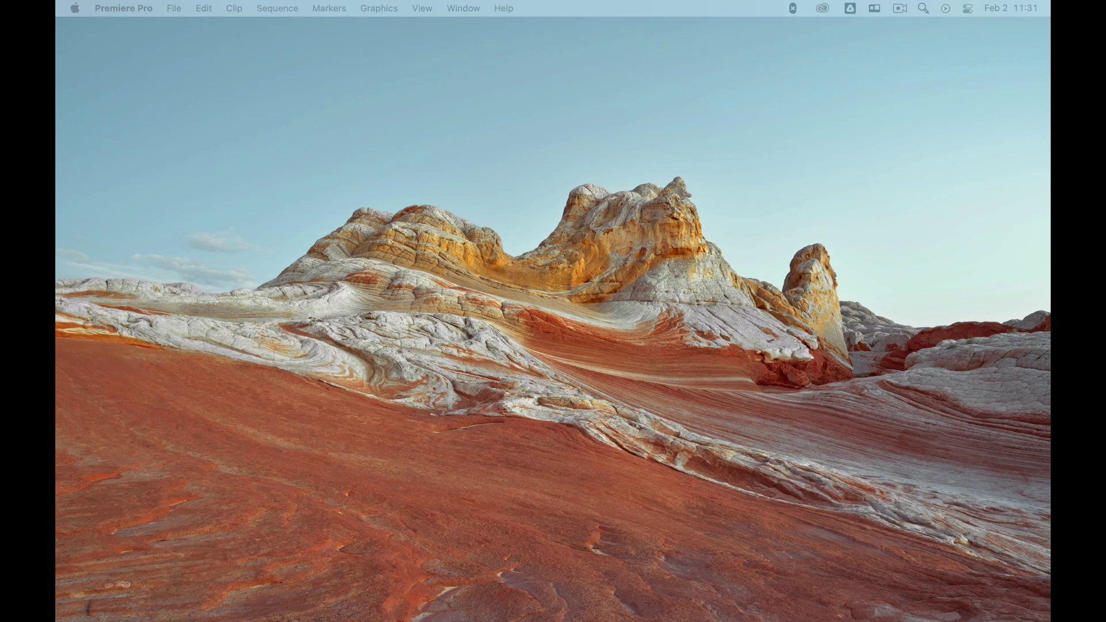
key(F11)
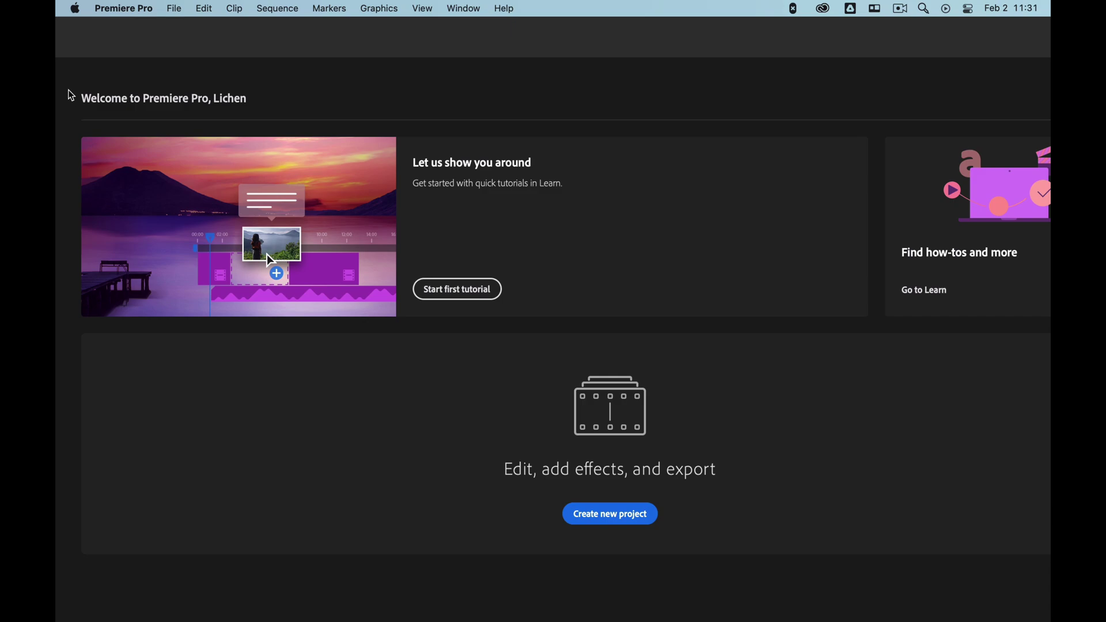
- Turn on 'Automatically hide and show the menu bar' in Dock & Menu Bar, then bring Premiere forward
click(77, 9)
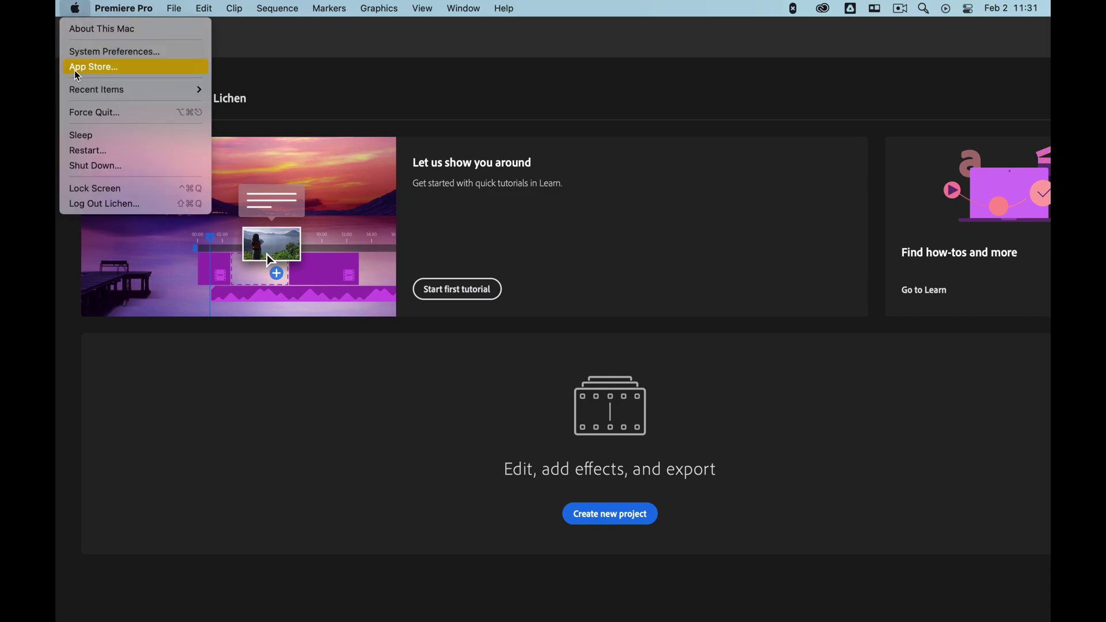
click(77, 51)
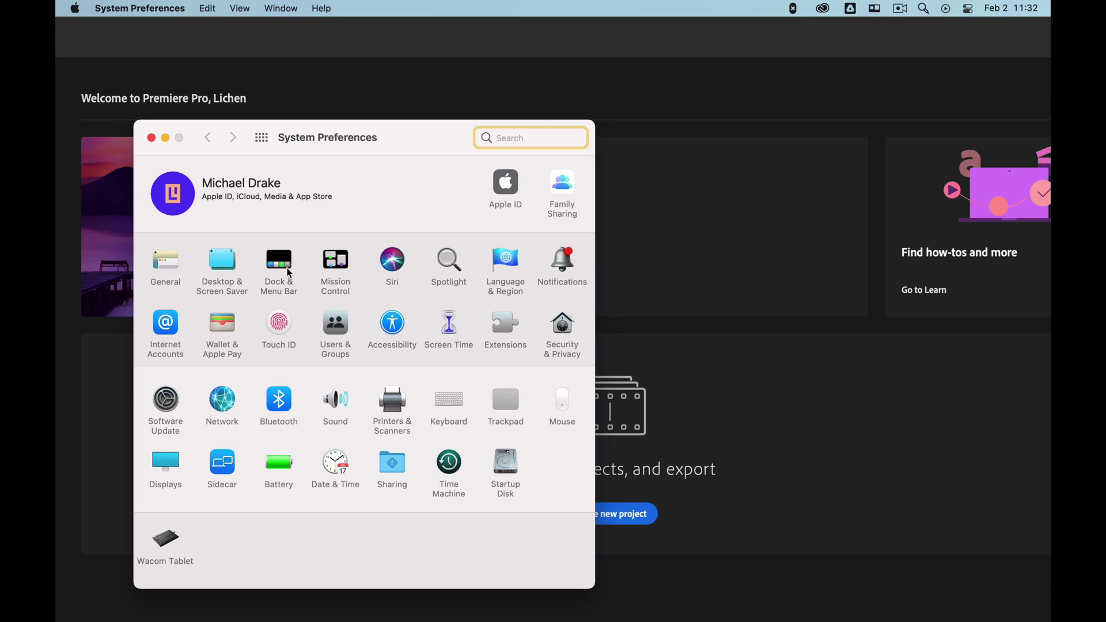
click(279, 265)
click(304, 476)
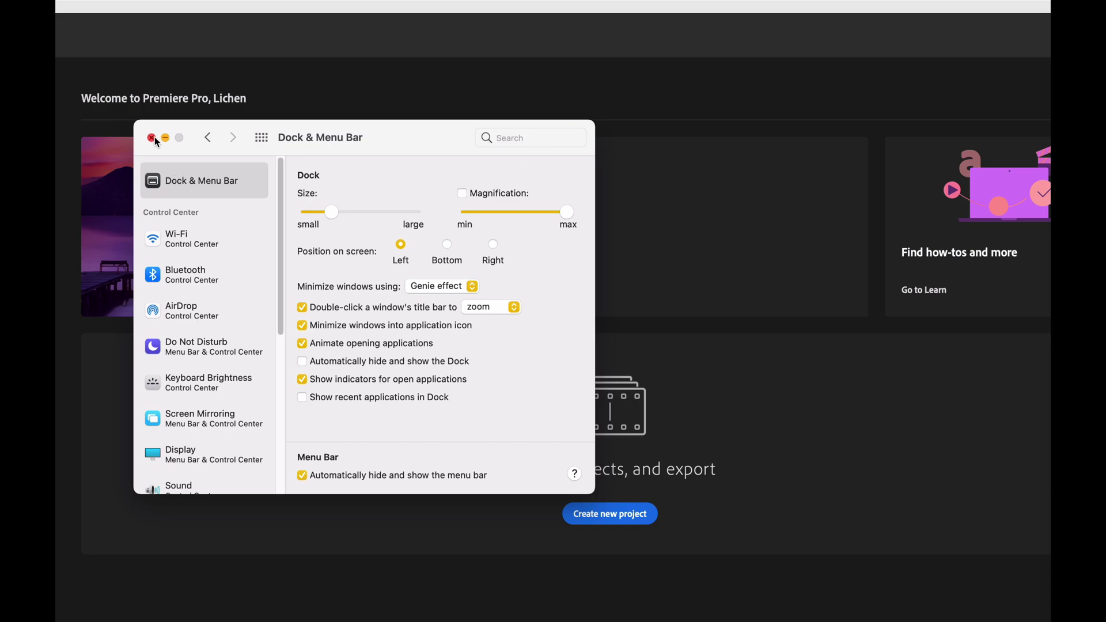
drag(293, 135, 624, 139)
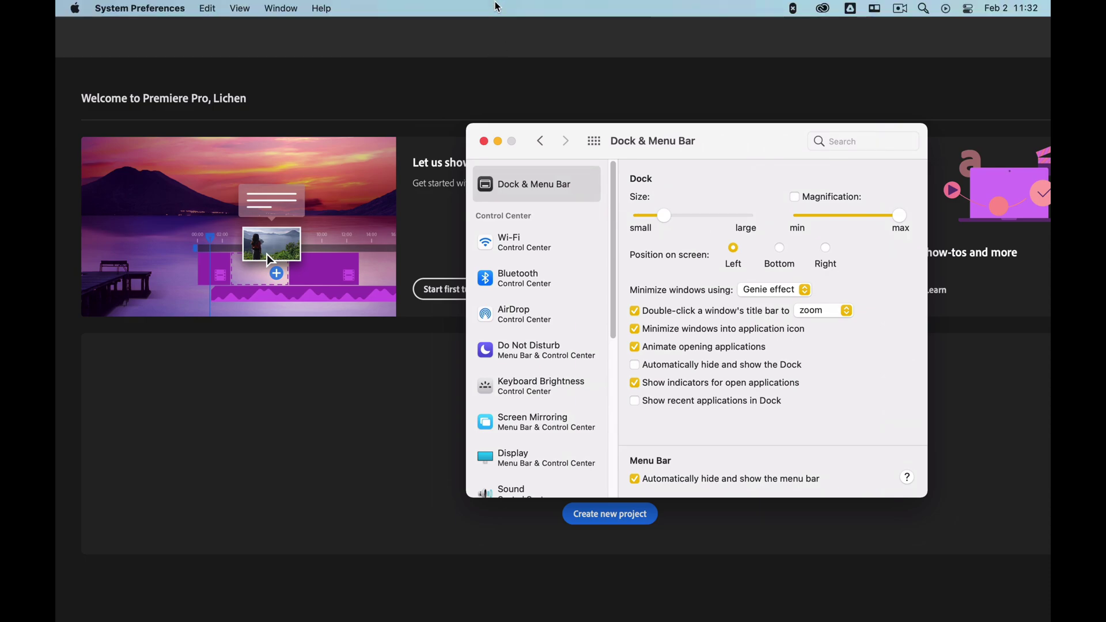
click(495, 15)
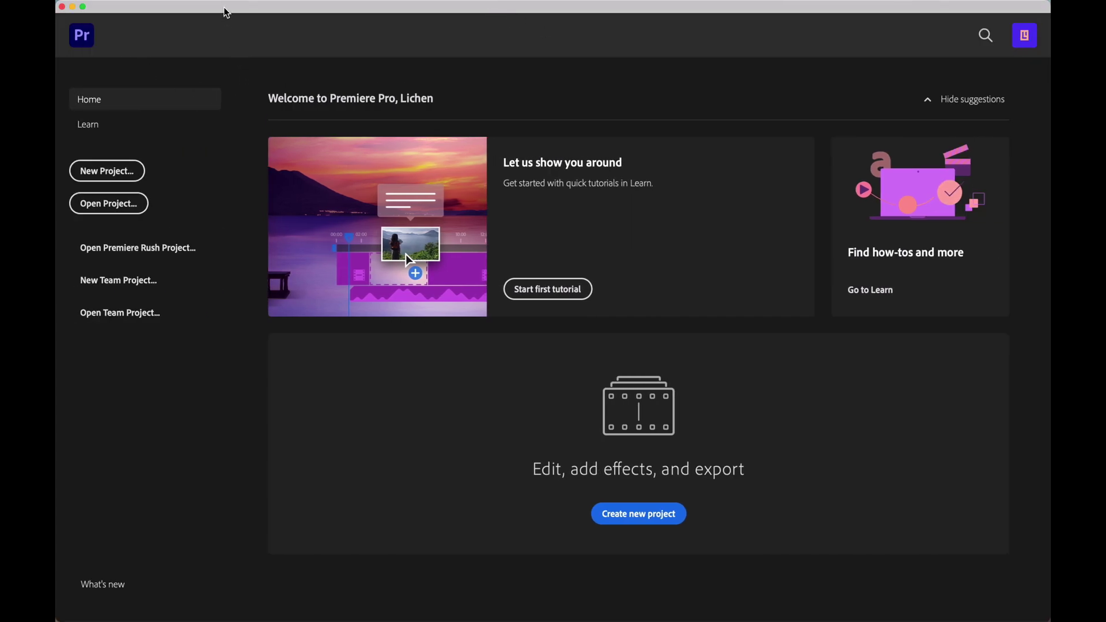
- Lower the Home window to expose its title bar and zoom it to fit the screen
drag(227, 8, 274, 82)
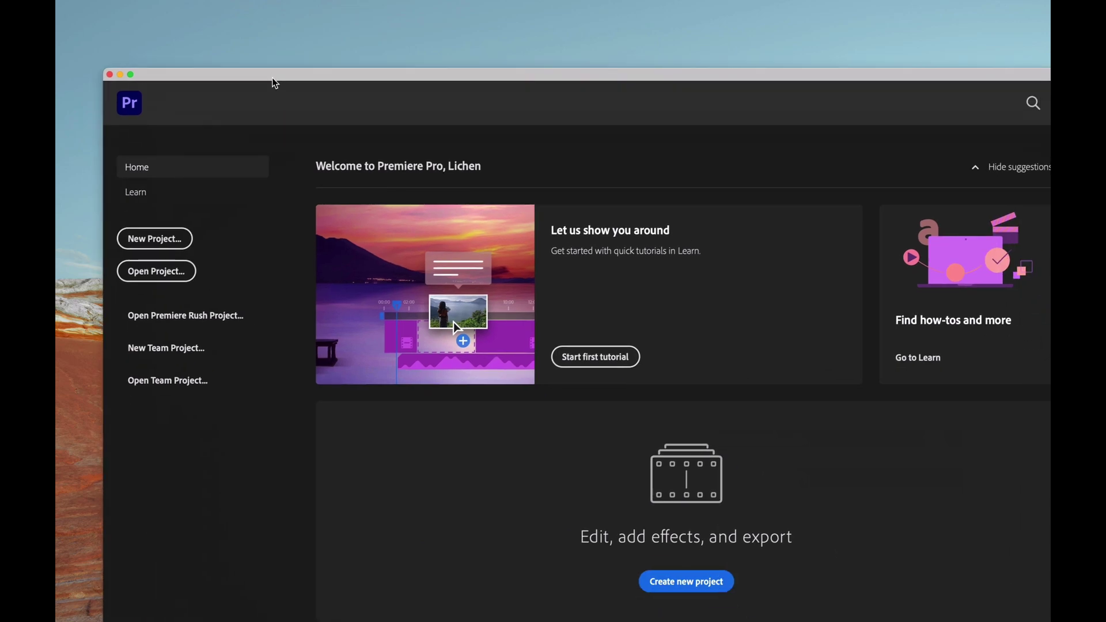
double_click(198, 76)
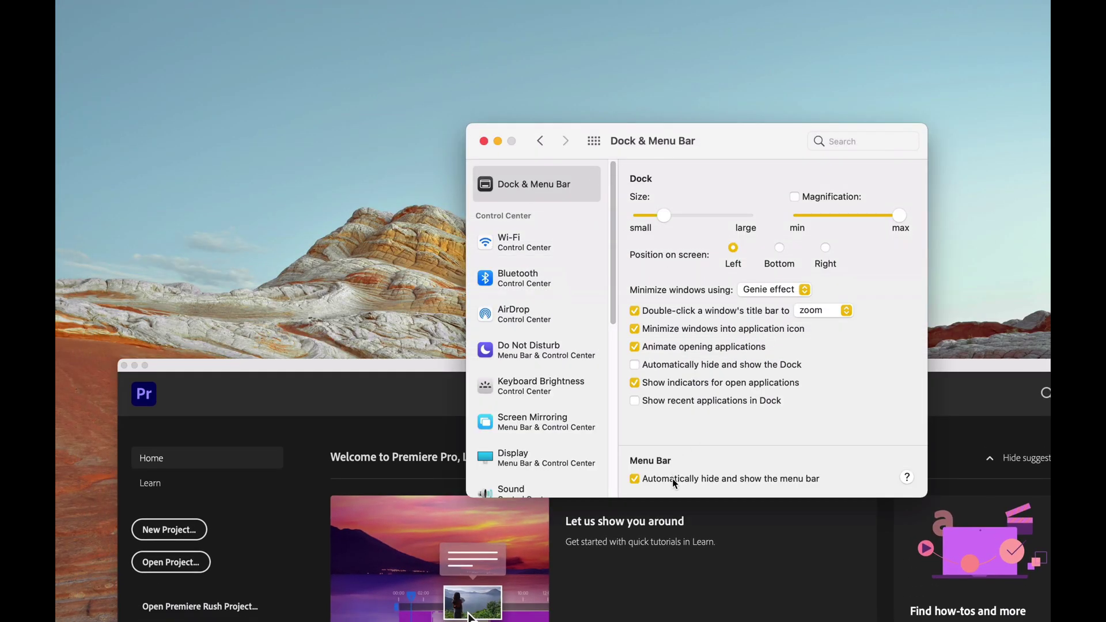
- Turn off menu-bar auto-hide, close System Preferences, and move the Premiere window up-left
click(673, 478)
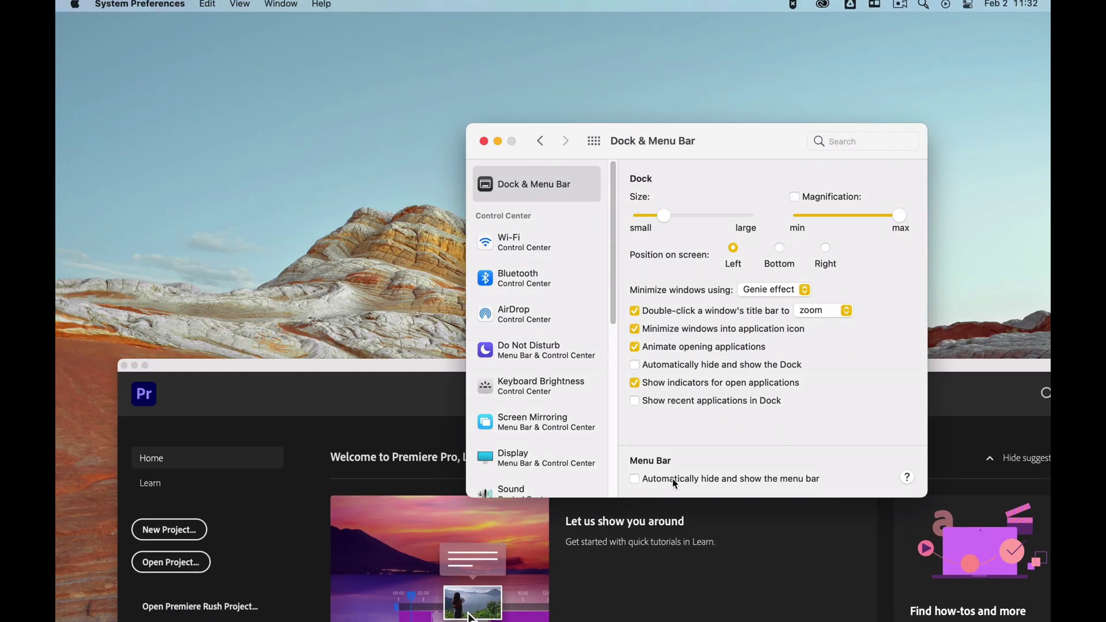
click(485, 141)
drag(732, 371, 669, 21)
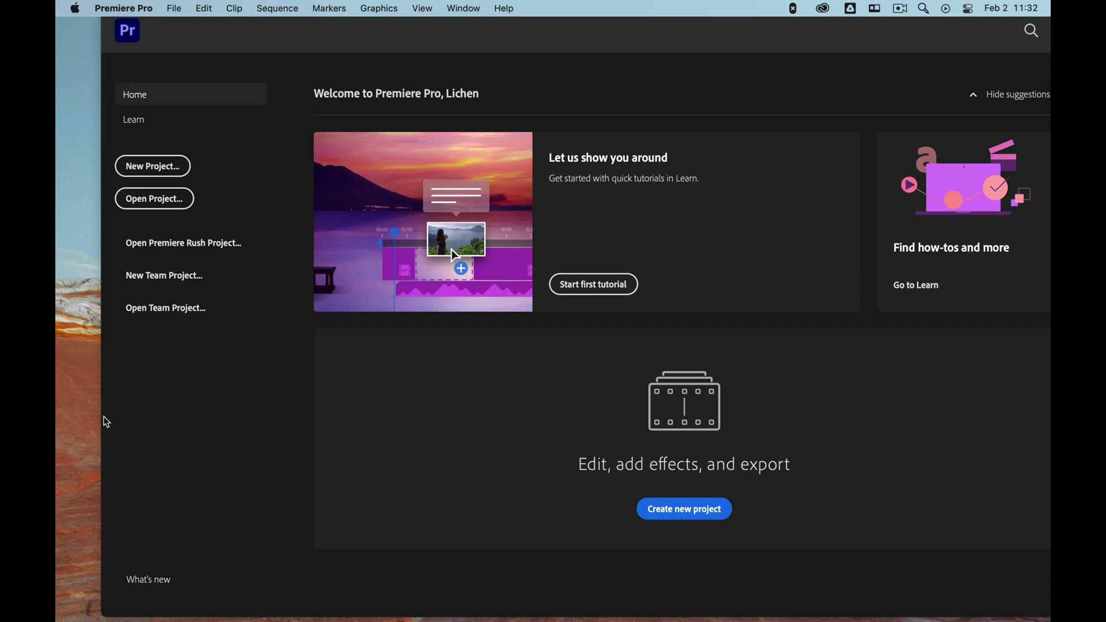
- Move the Home window down and slightly left, then browse the Apple and application menus
drag(99, 422, 85, 332)
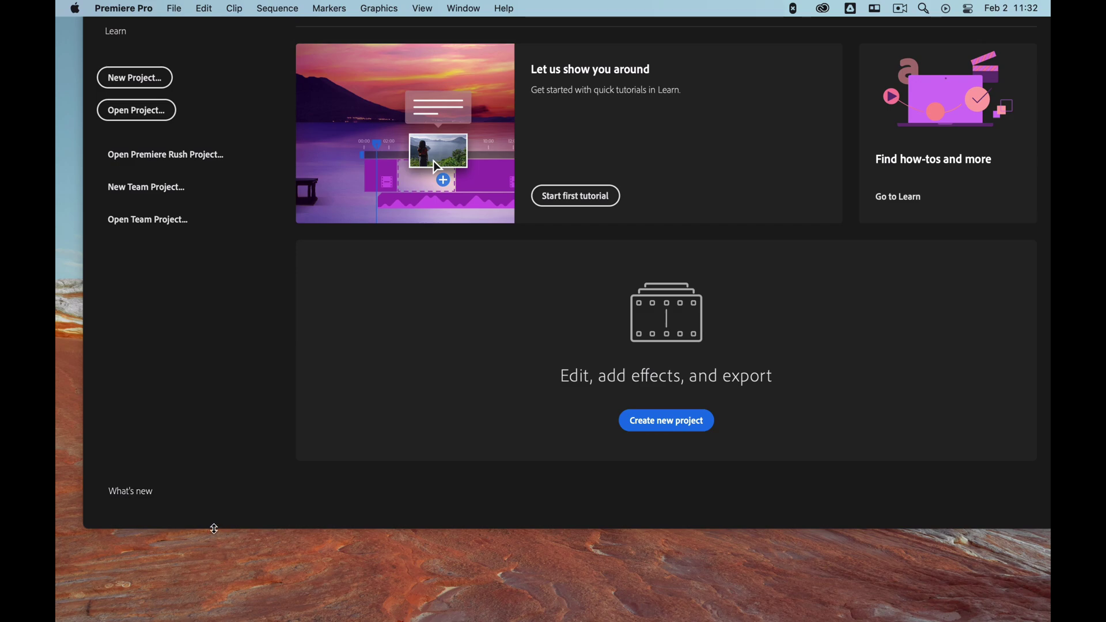
drag(213, 524, 276, 513)
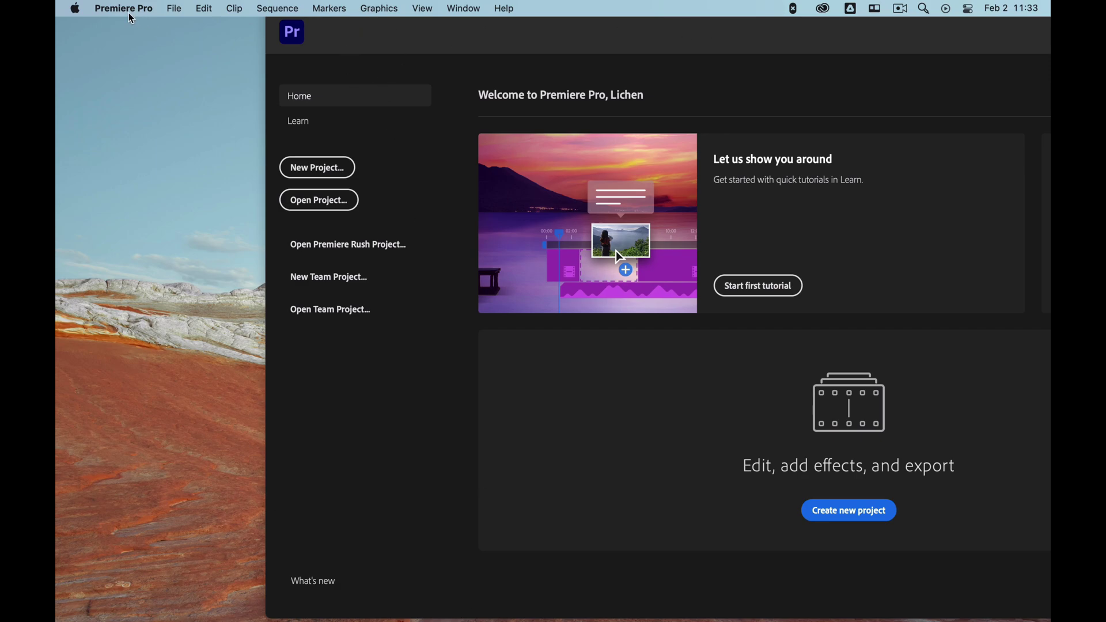
click(80, 8)
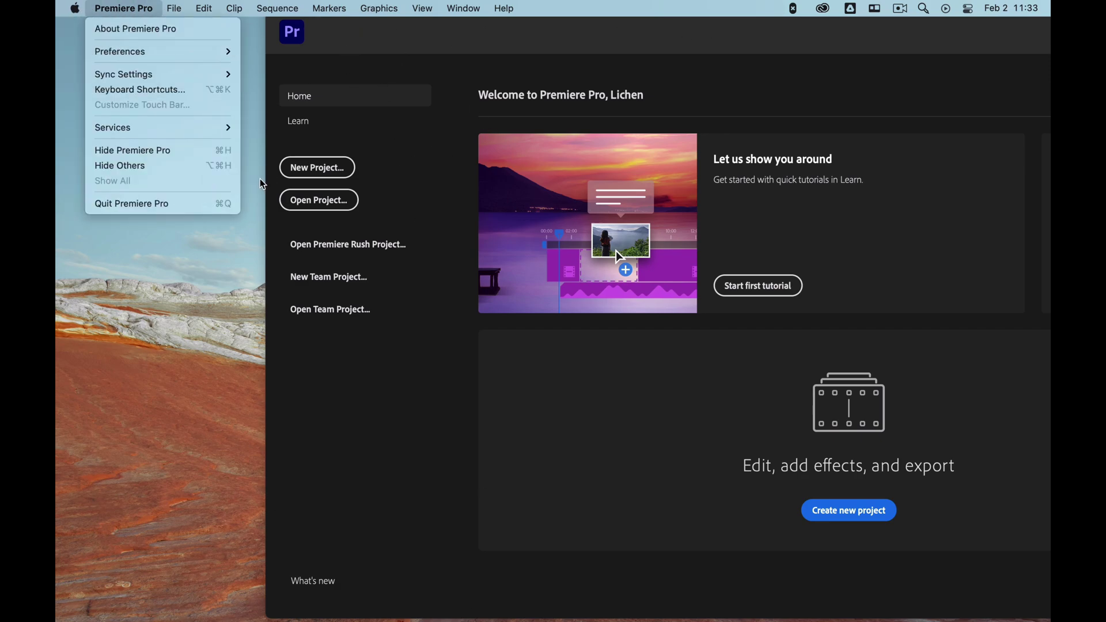
click(270, 166)
- Resize the Home window's left side, lower it slightly, and zoom it to fit the display
drag(266, 173, 262, 403)
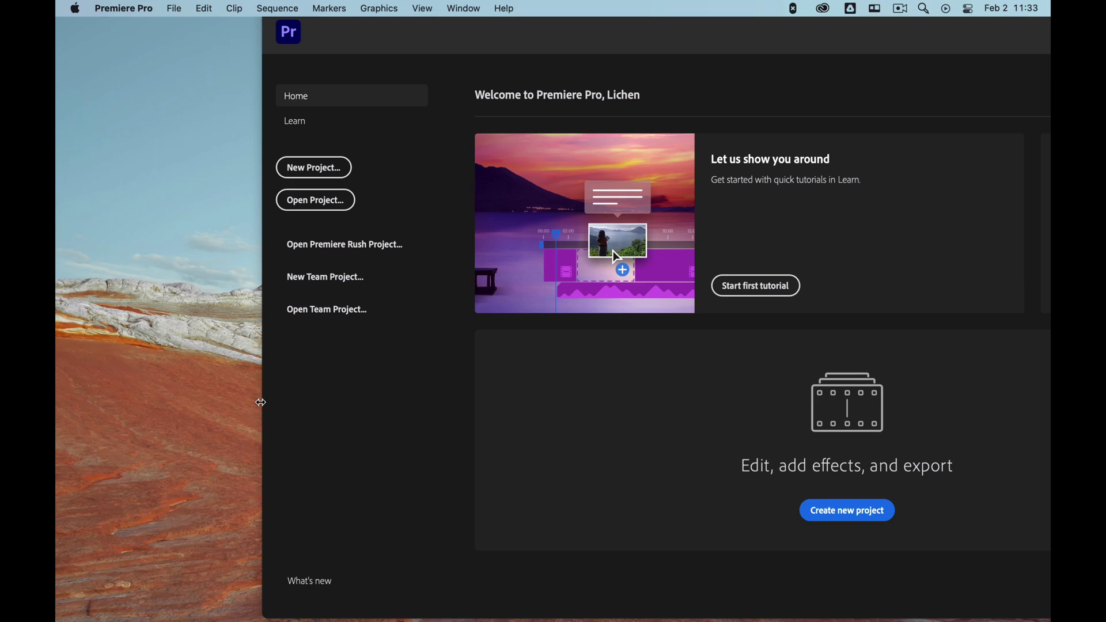
drag(261, 403, 254, 426)
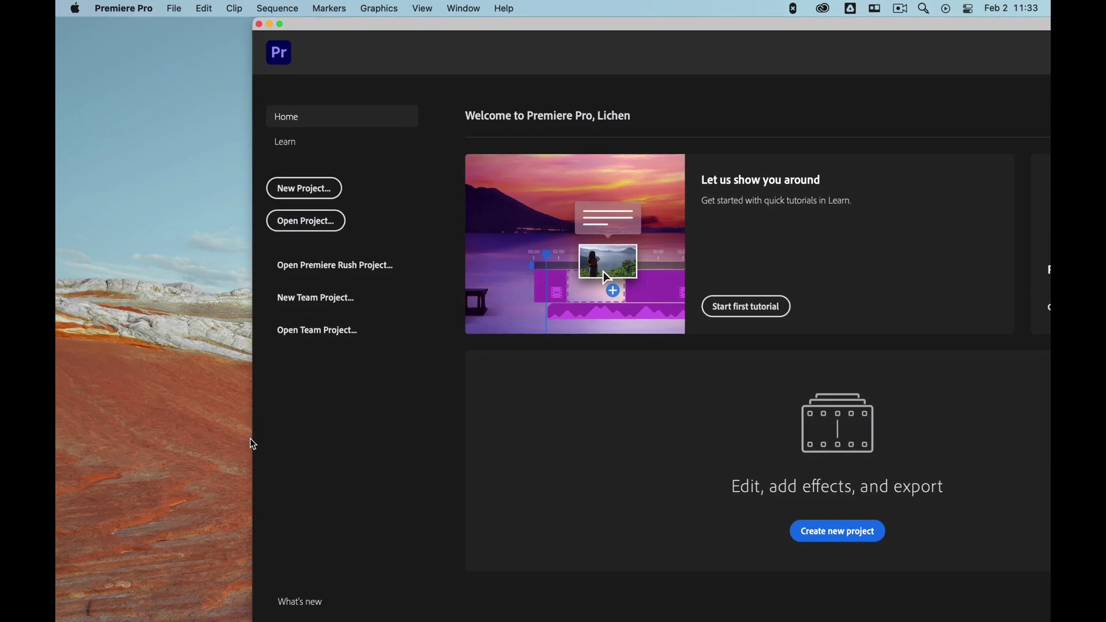
drag(254, 444, 208, 465)
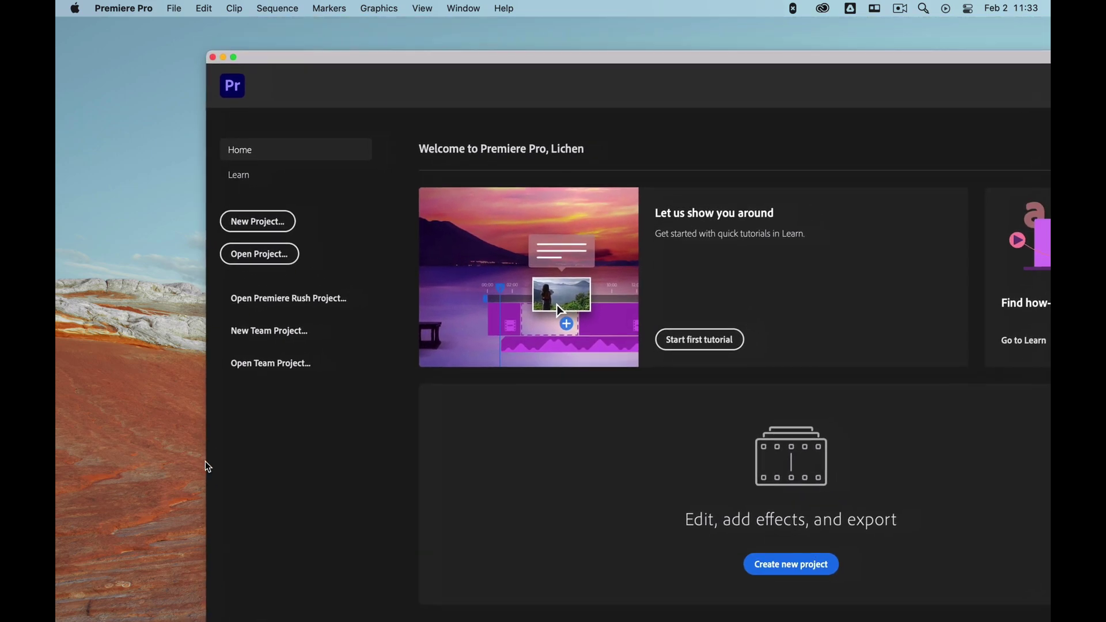
double_click(274, 61)
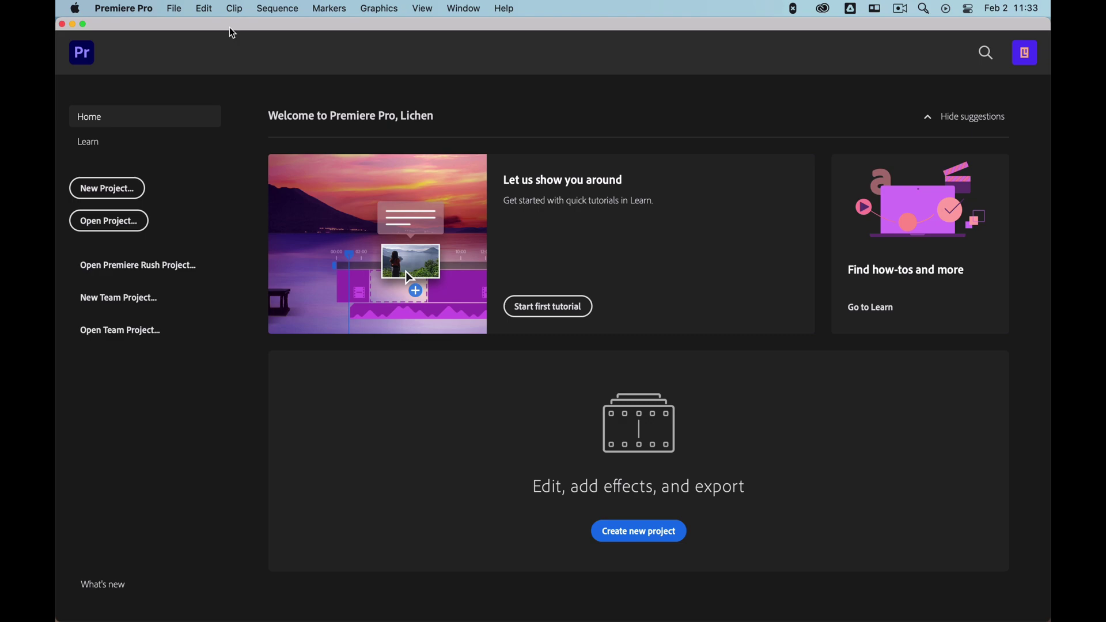
drag(232, 32, 322, 92)
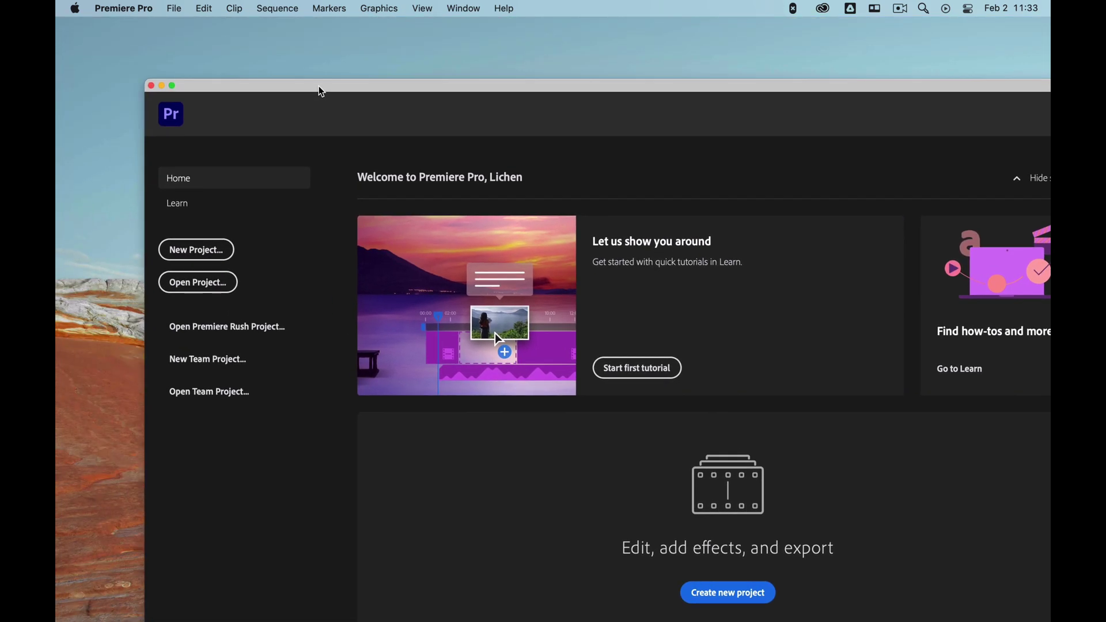
double_click(321, 92)
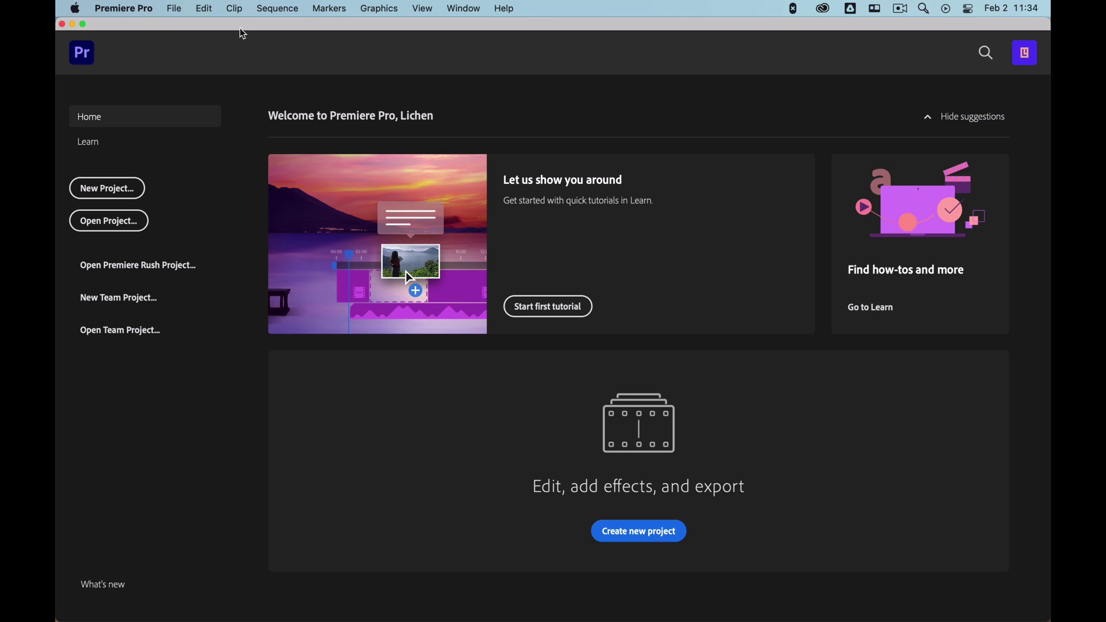
drag(242, 39, 309, 77)
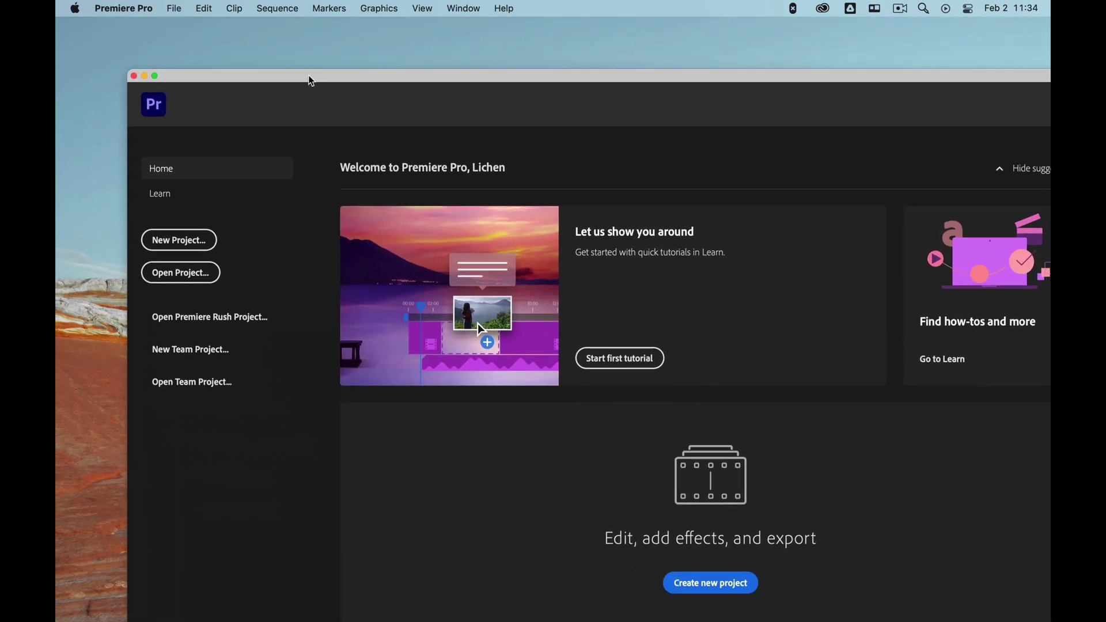
drag(198, 78, 132, 16)
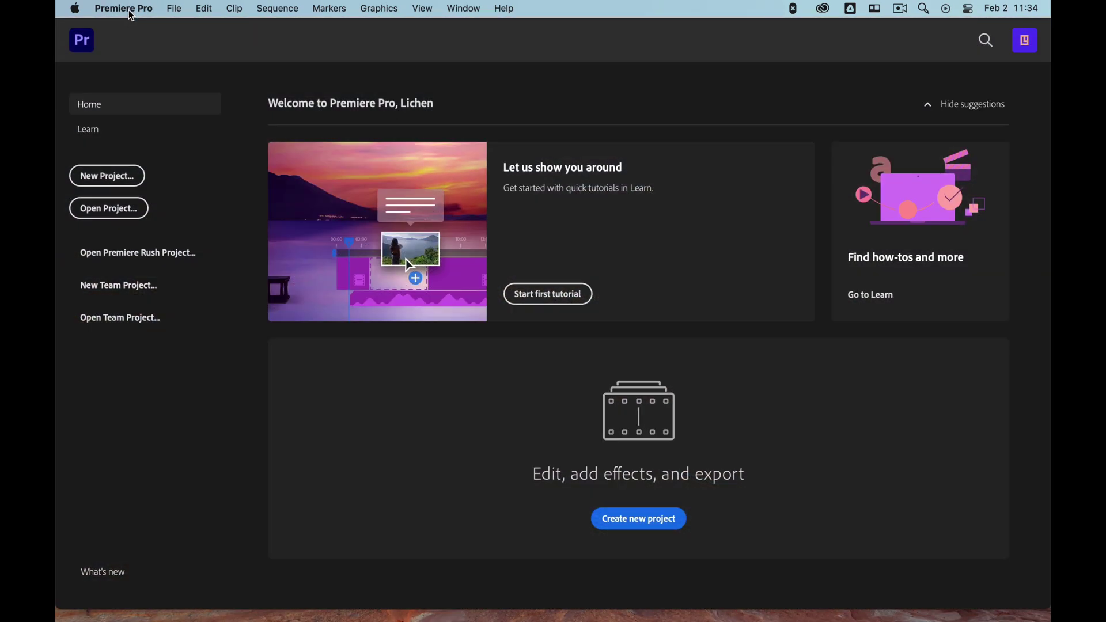
click(131, 16)
click(511, 72)
drag(1050, 254, 1035, 455)
click(1040, 430)
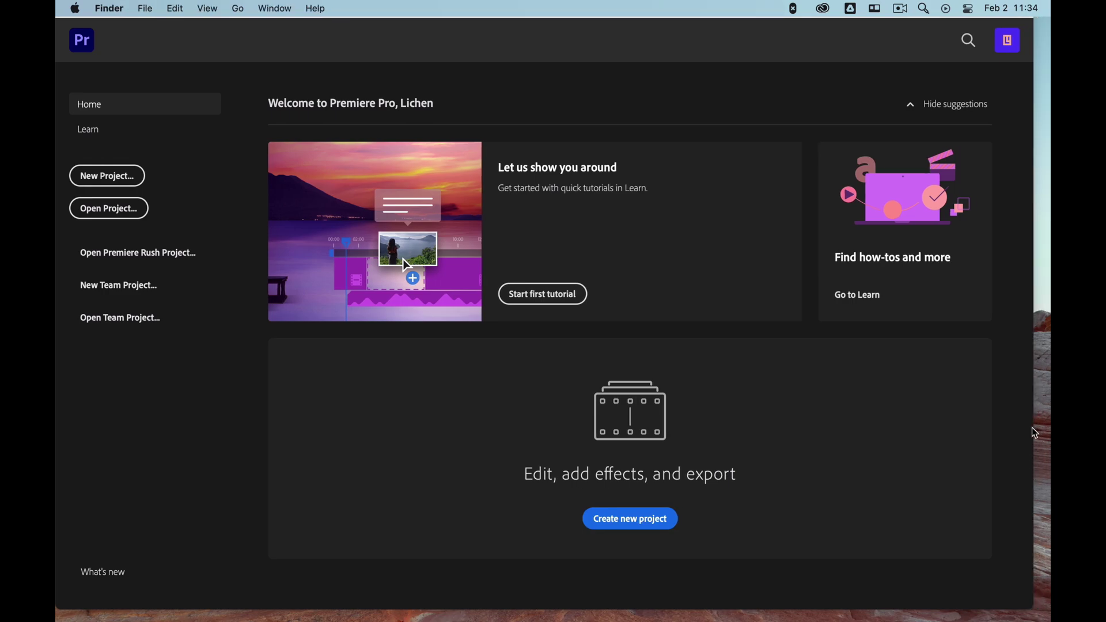
click(1027, 436)
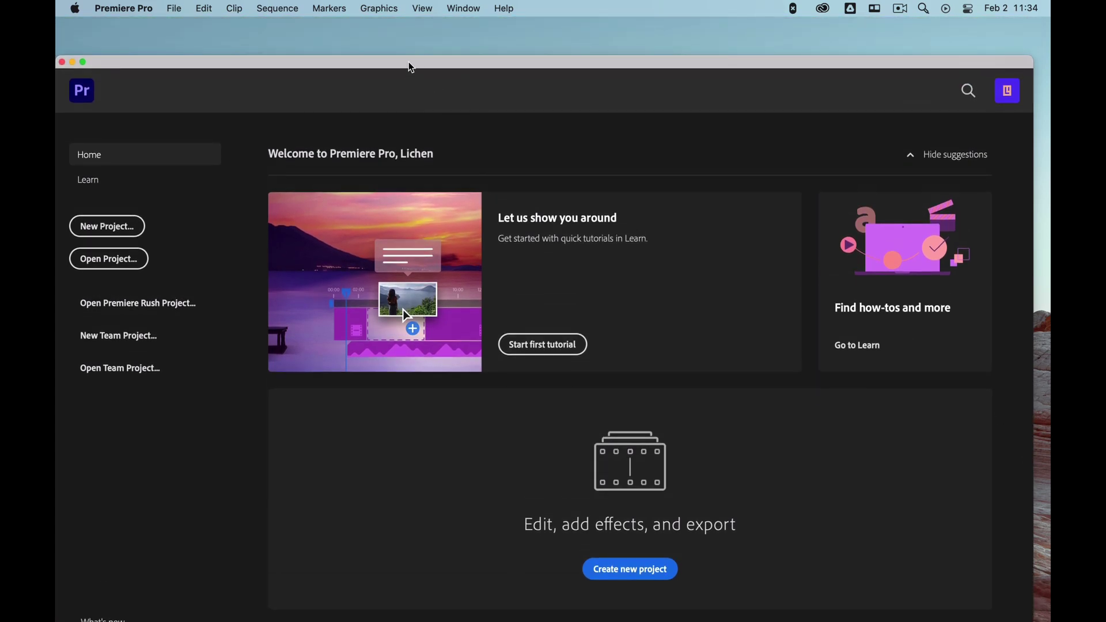
double_click(411, 68)
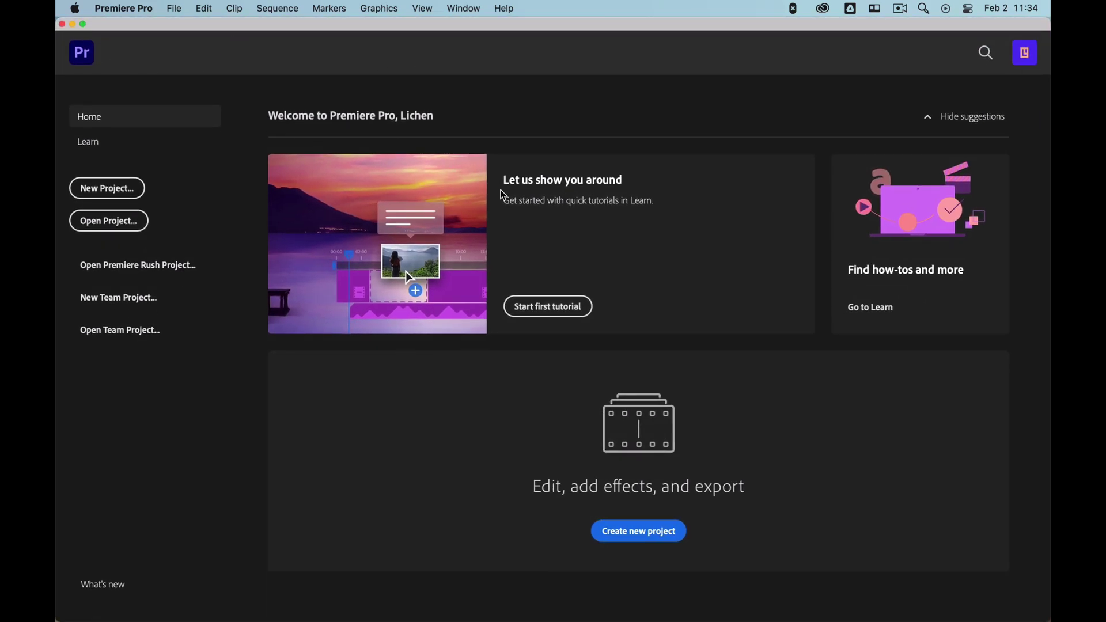